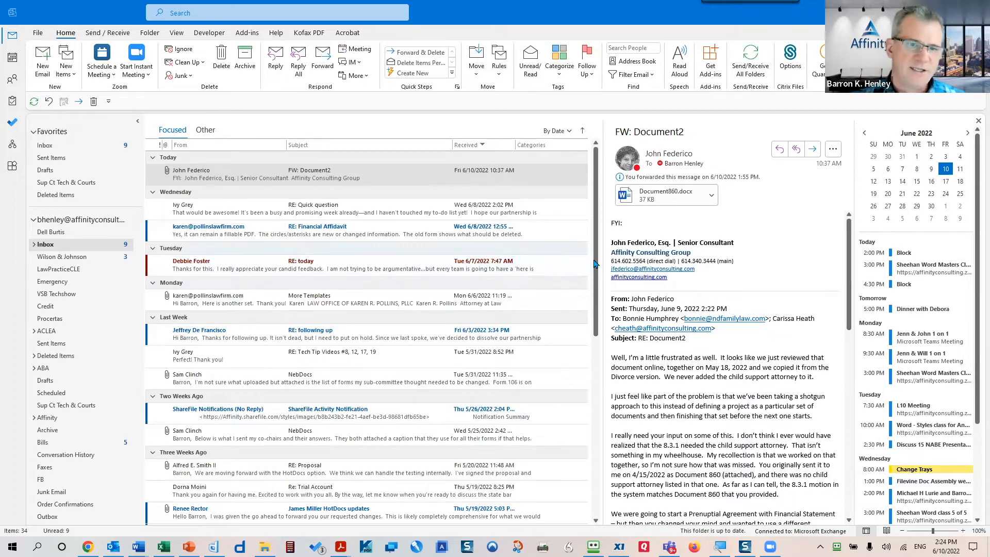
# Step: Set the inbox view to always use single-line layout, with the compact layout for narrow widths turned off
pyautogui.moveTo(595, 261)
pyautogui.mouseDown()
pyautogui.moveTo(599, 422)
pyautogui.moveTo(599, 248)
pyautogui.mouseUp()
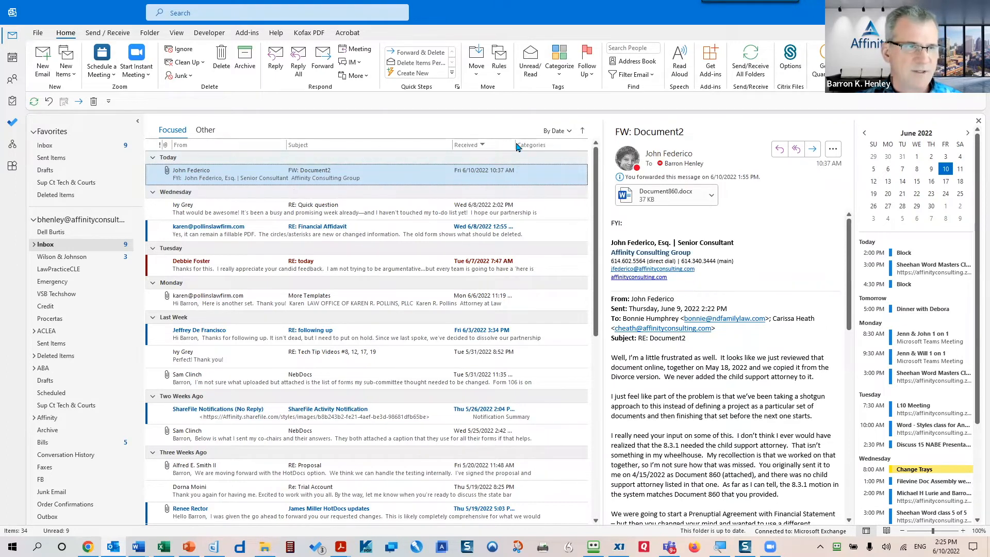
pyautogui.click(177, 34)
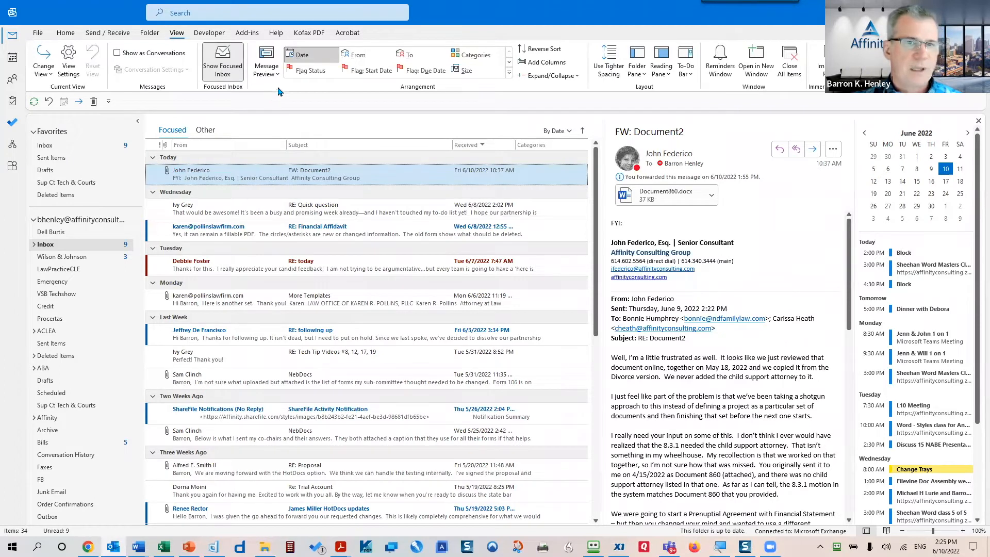
pyautogui.click(68, 63)
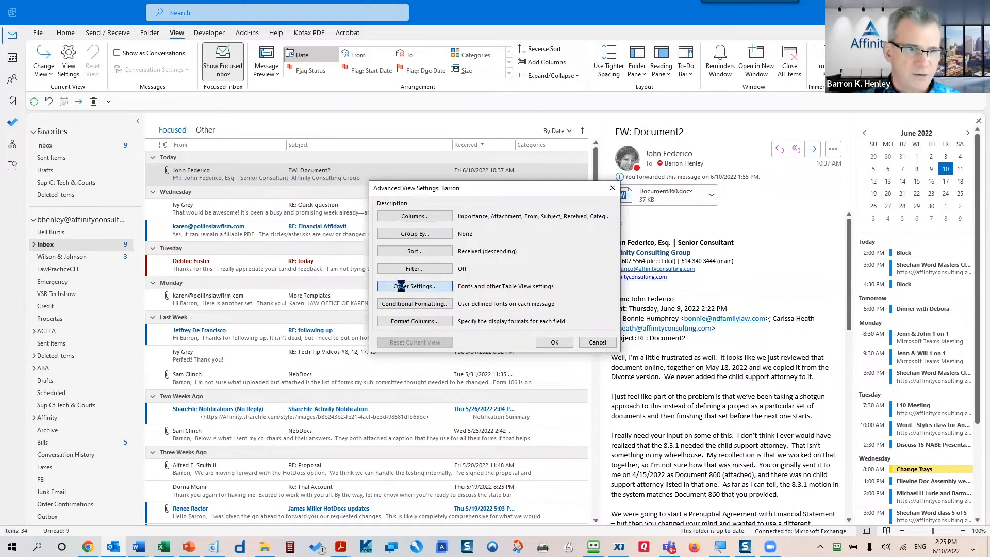
pyautogui.click(403, 289)
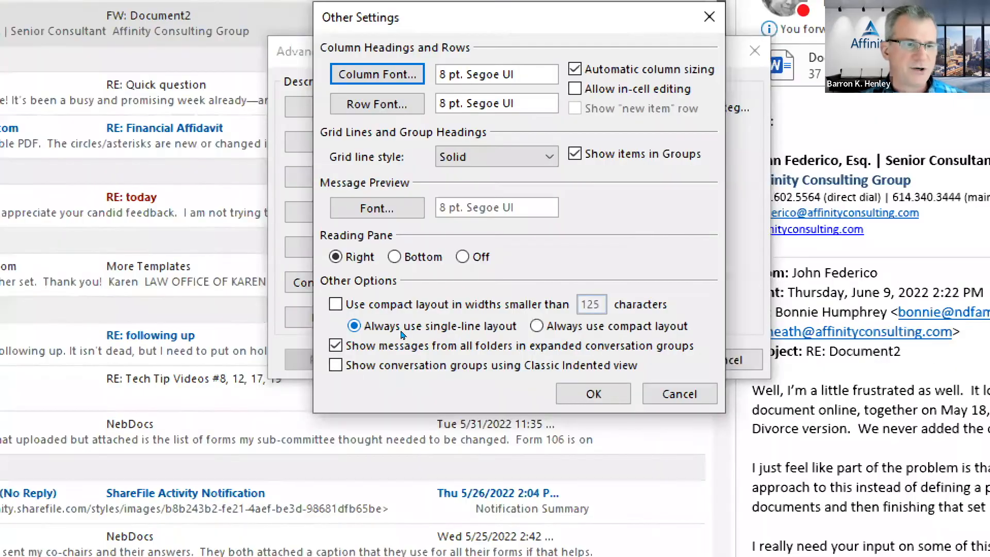
pyautogui.click(437, 315)
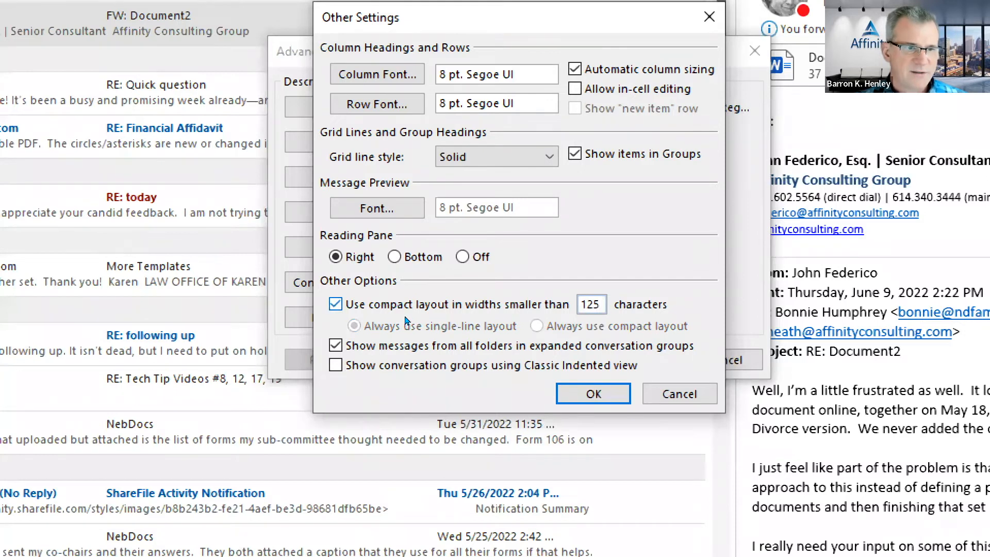
pyautogui.click(406, 321)
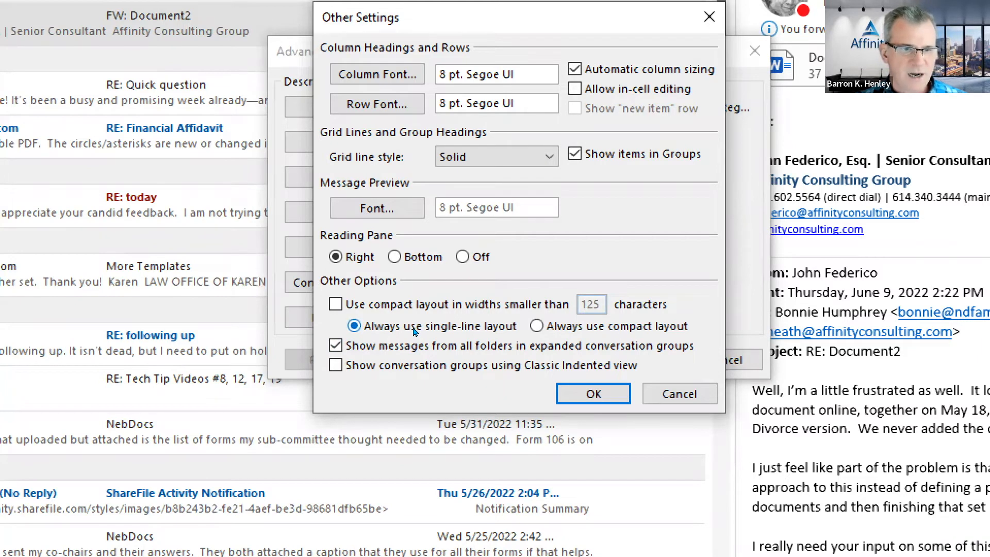
pyautogui.click(518, 331)
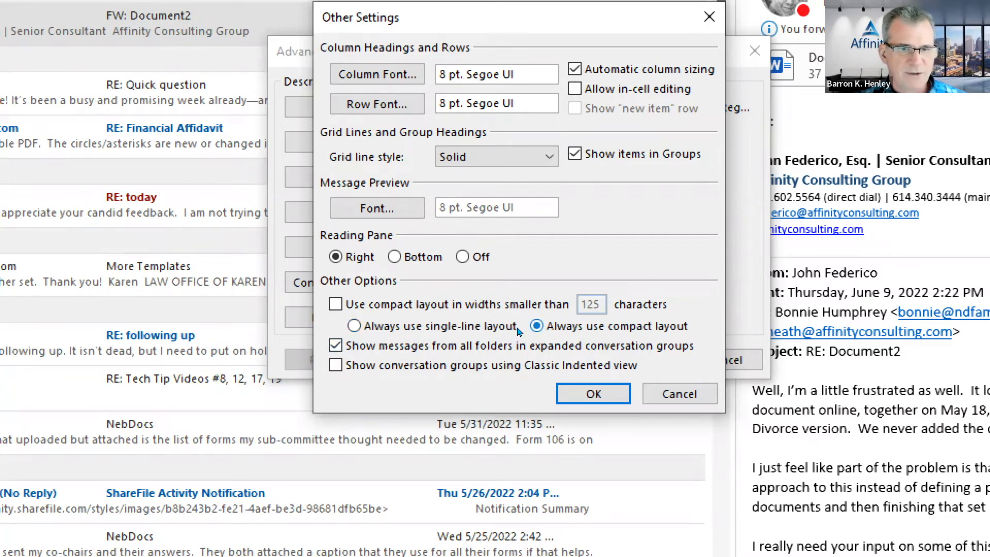
pyautogui.click(418, 329)
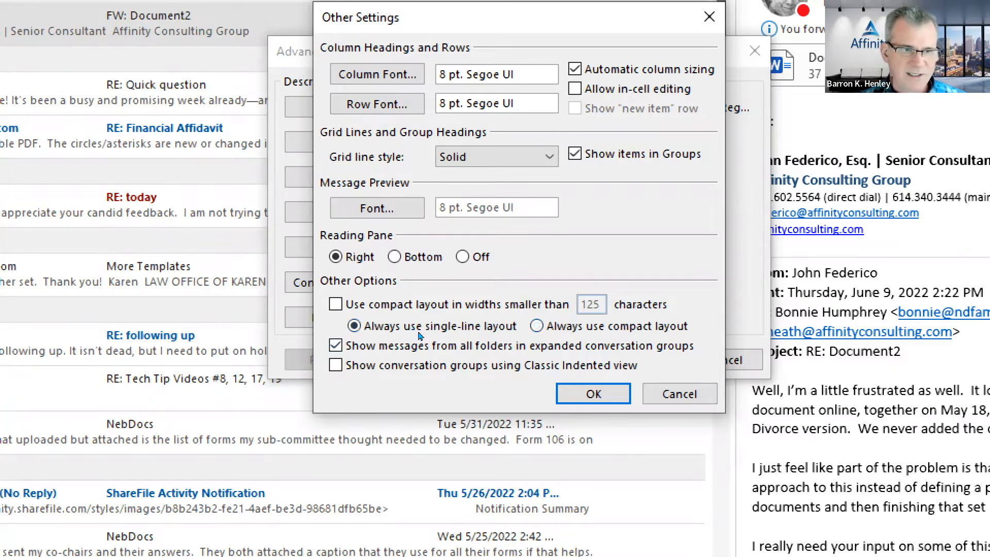
pyautogui.click(404, 309)
pyautogui.click(408, 322)
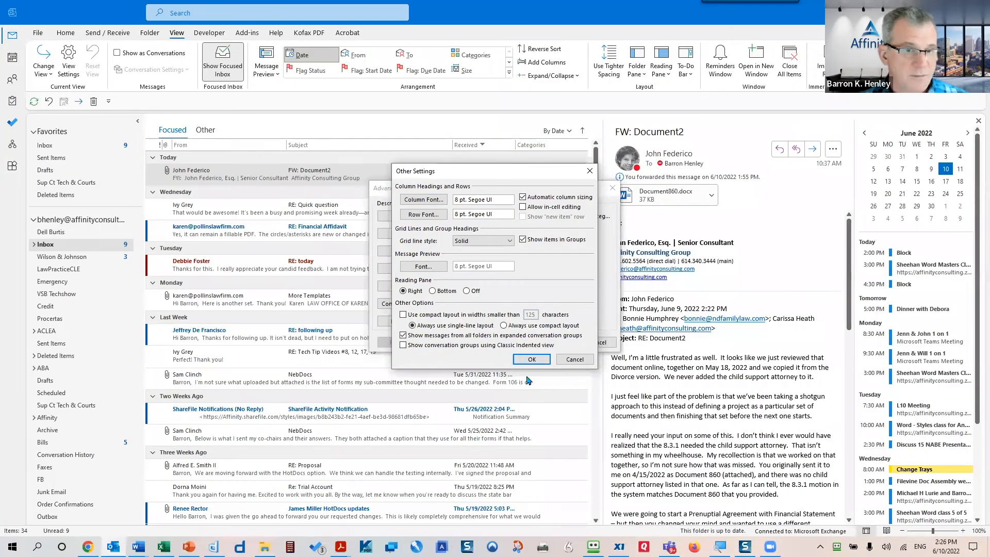
pyautogui.click(550, 396)
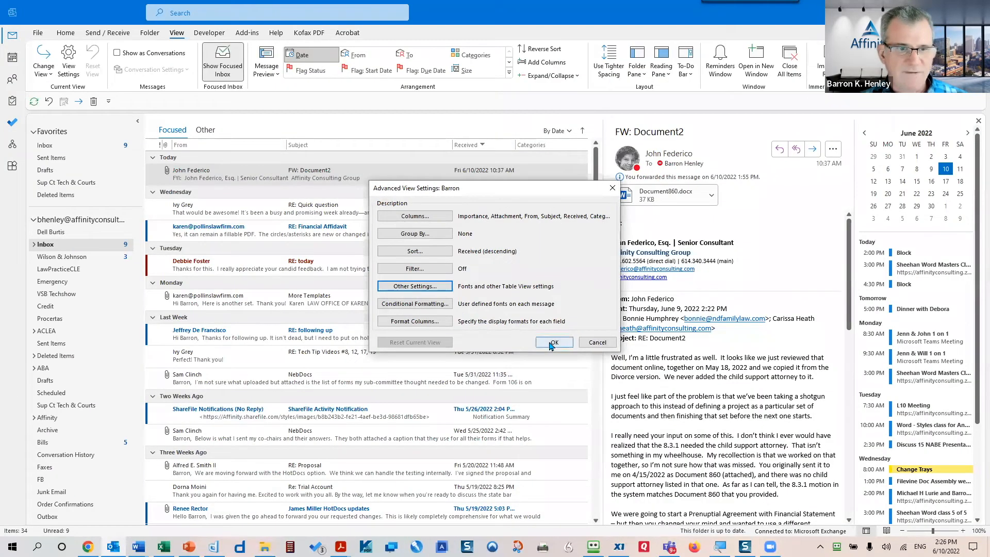
pyautogui.click(553, 342)
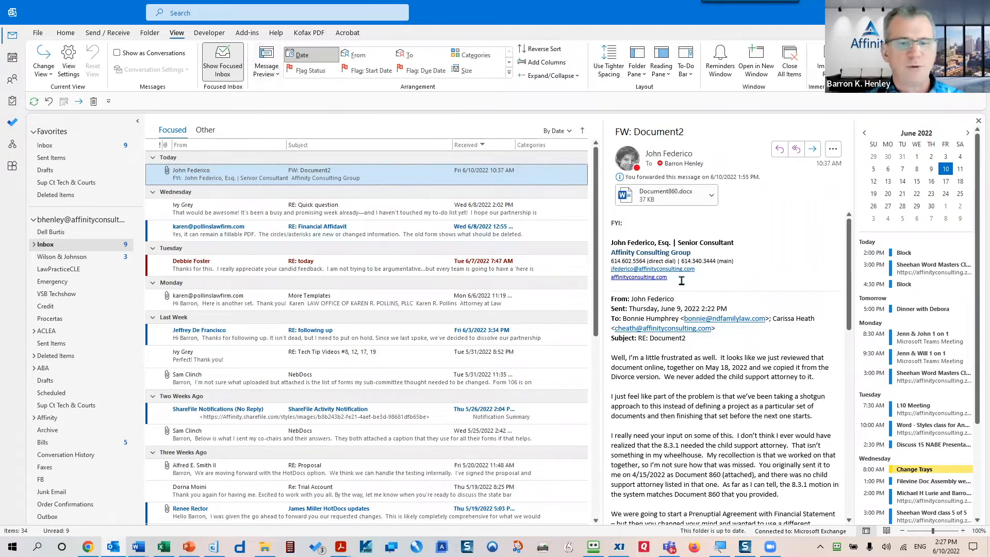
# Step: Turn off the message preview for all mailboxes
pyautogui.click(277, 75)
pyautogui.click(277, 90)
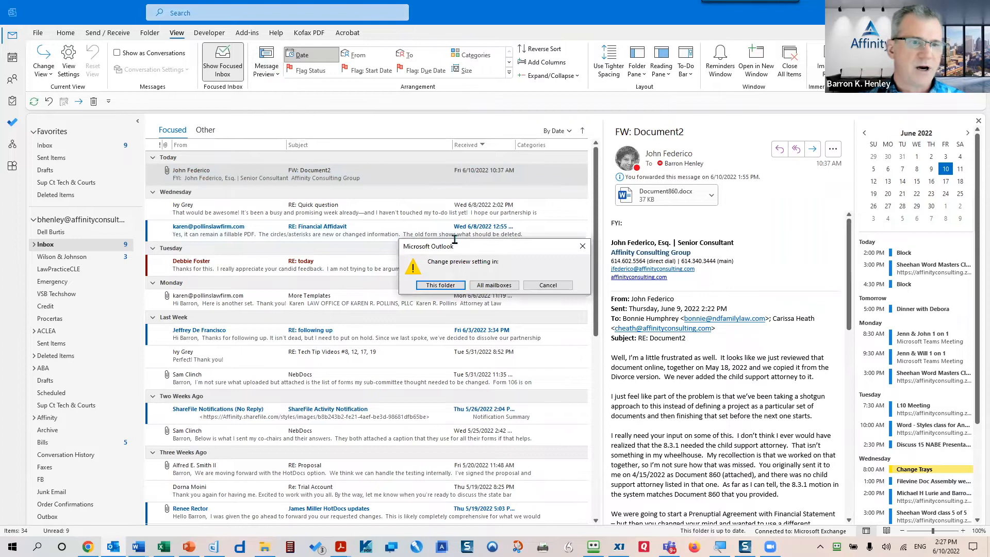
pyautogui.click(494, 285)
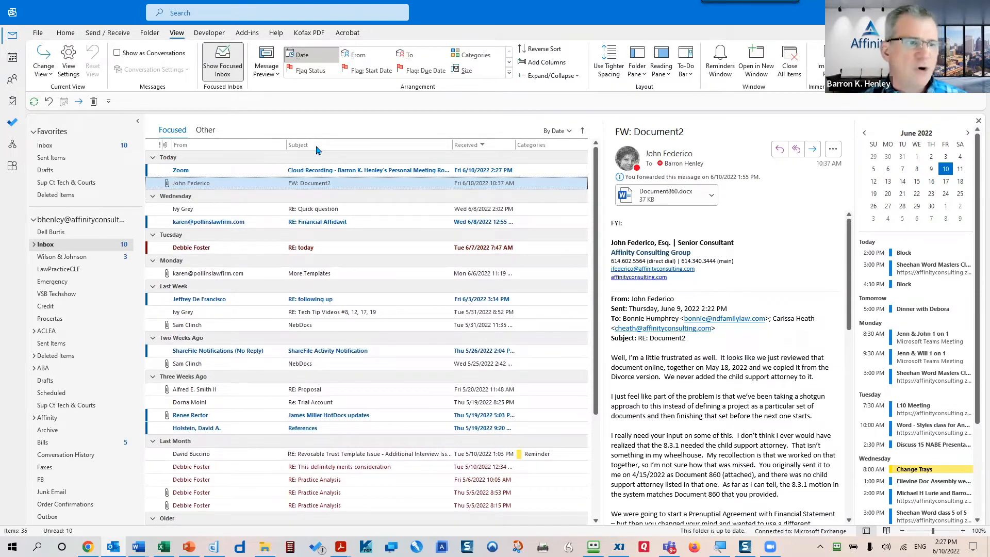
# Step: Compare the inbox's Other and Focused message lists
pyautogui.click(205, 130)
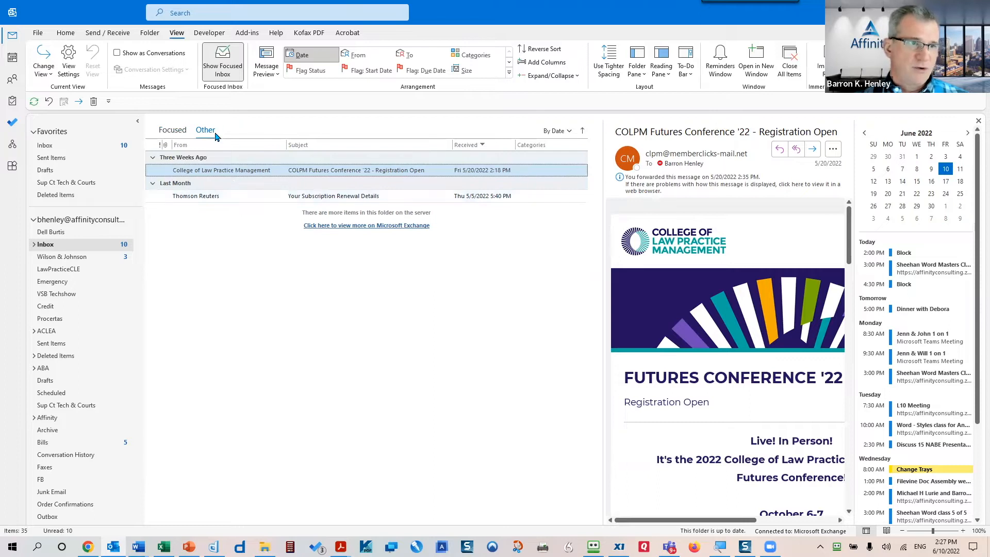
pyautogui.click(175, 132)
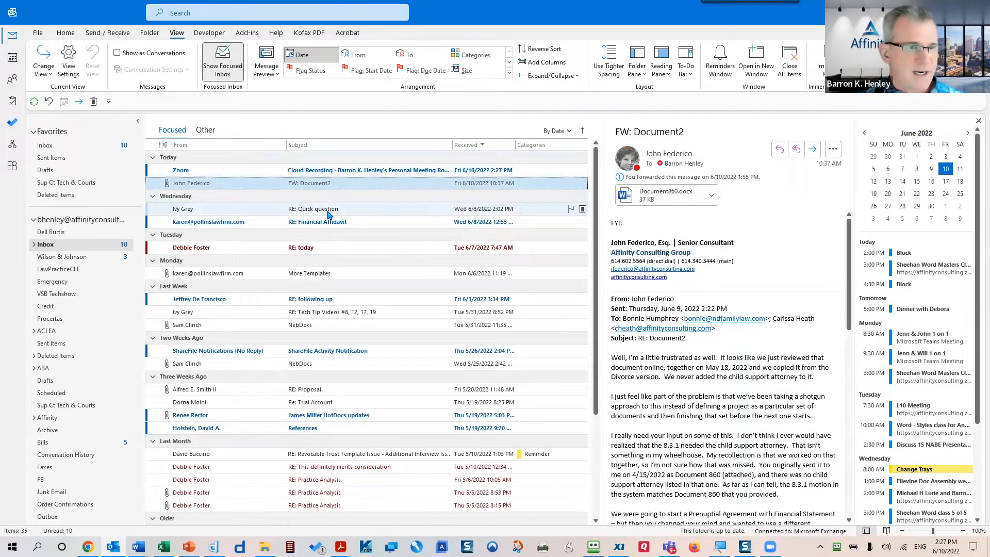
pyautogui.click(205, 130)
pyautogui.click(173, 131)
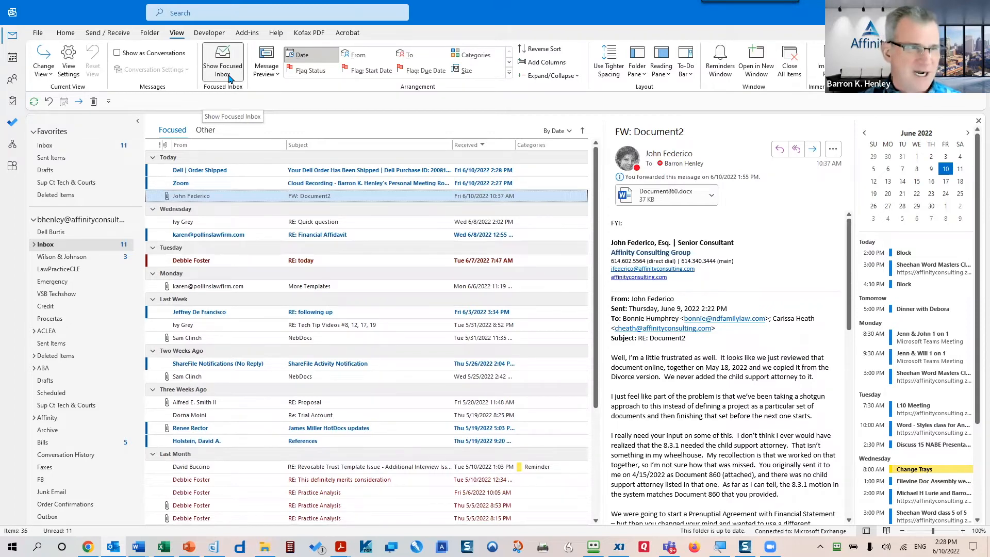
# Step: Turn off the Focused Inbox, check the Unread messages and return to the list of all messages
pyautogui.click(230, 77)
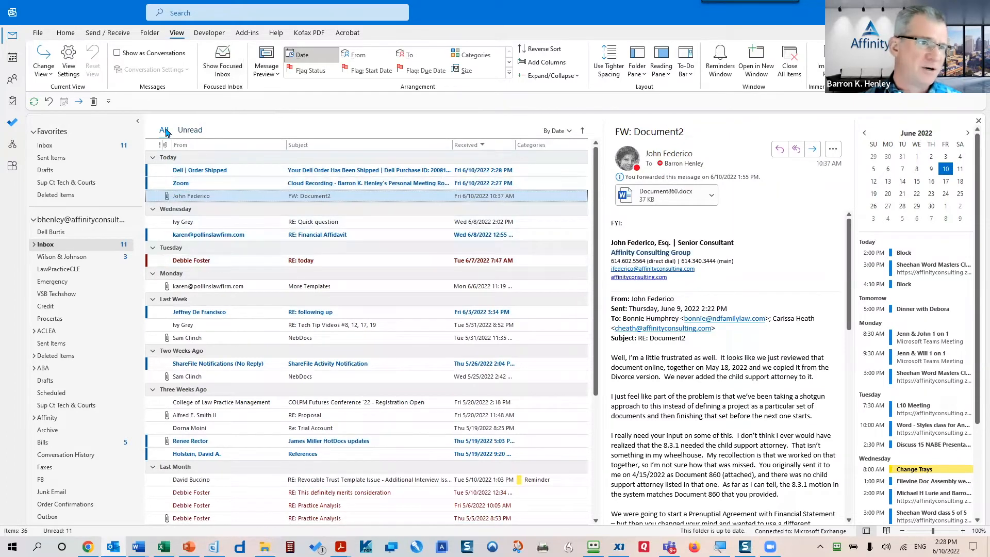
pyautogui.click(189, 131)
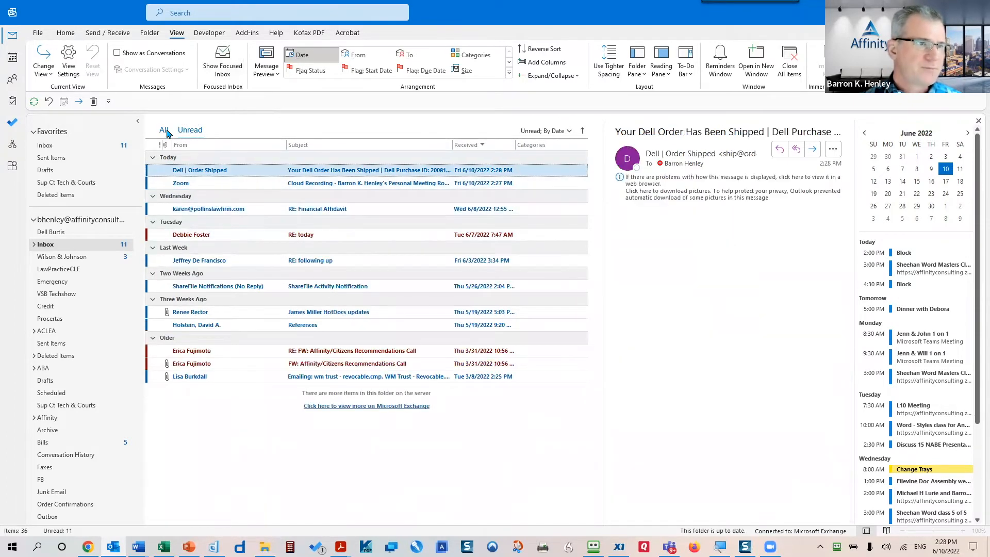
pyautogui.click(166, 131)
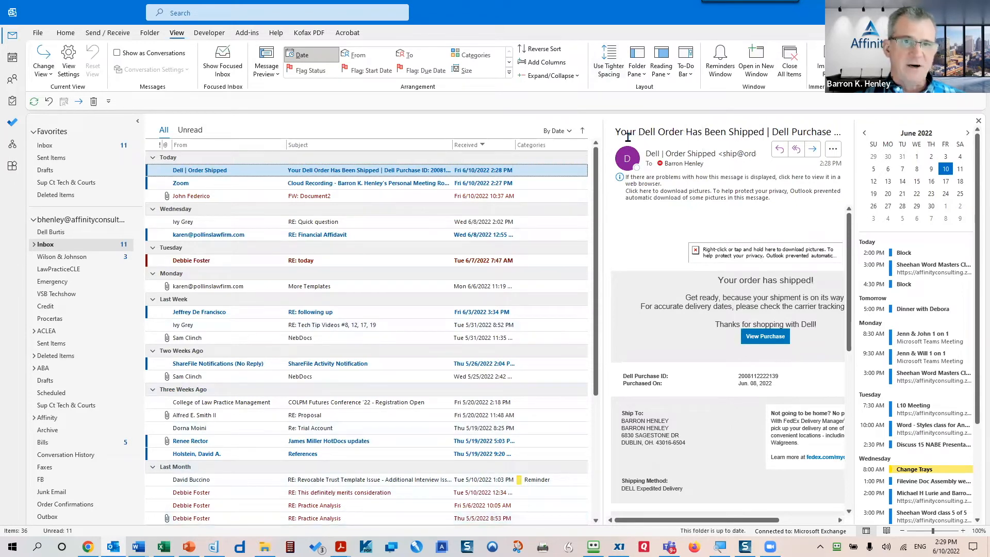
# Step: Use tighter spacing in the message list and disable automatic grouping according to arrangement in the view settings
pyautogui.click(609, 68)
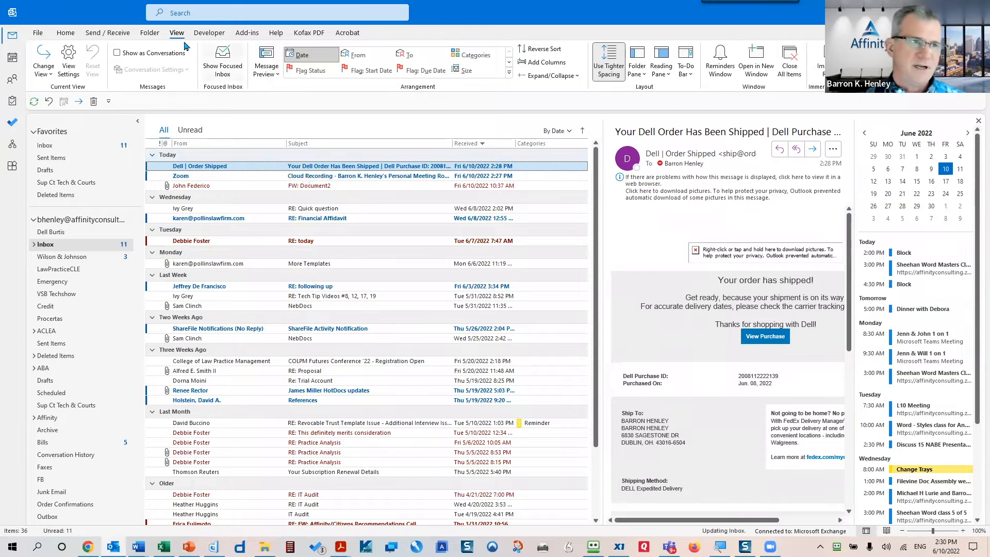
pyautogui.click(69, 61)
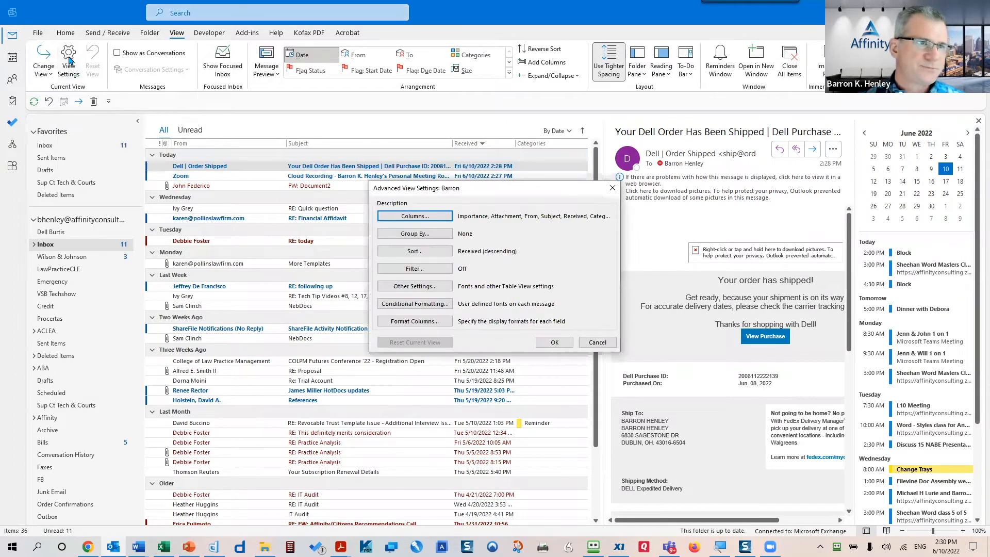
pyautogui.click(416, 235)
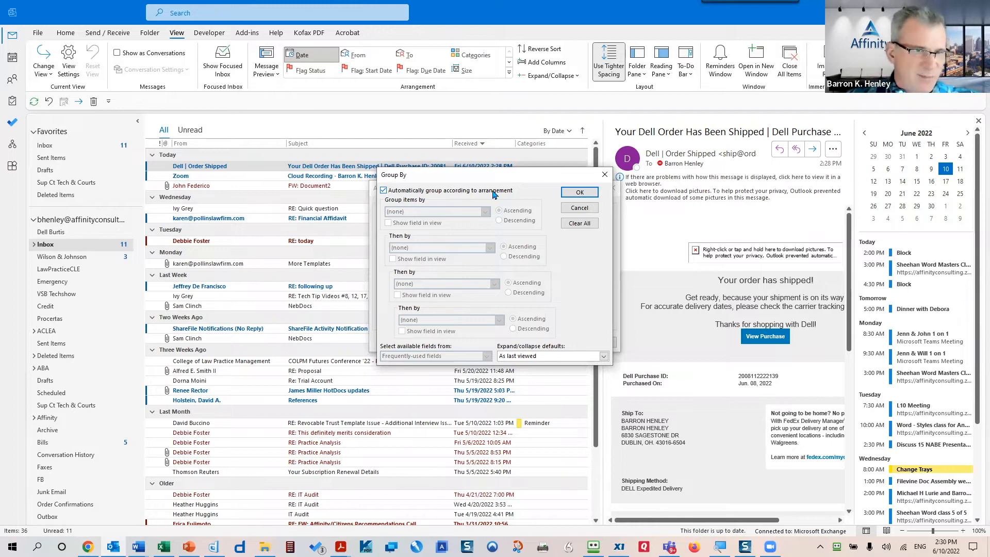
pyautogui.click(383, 191)
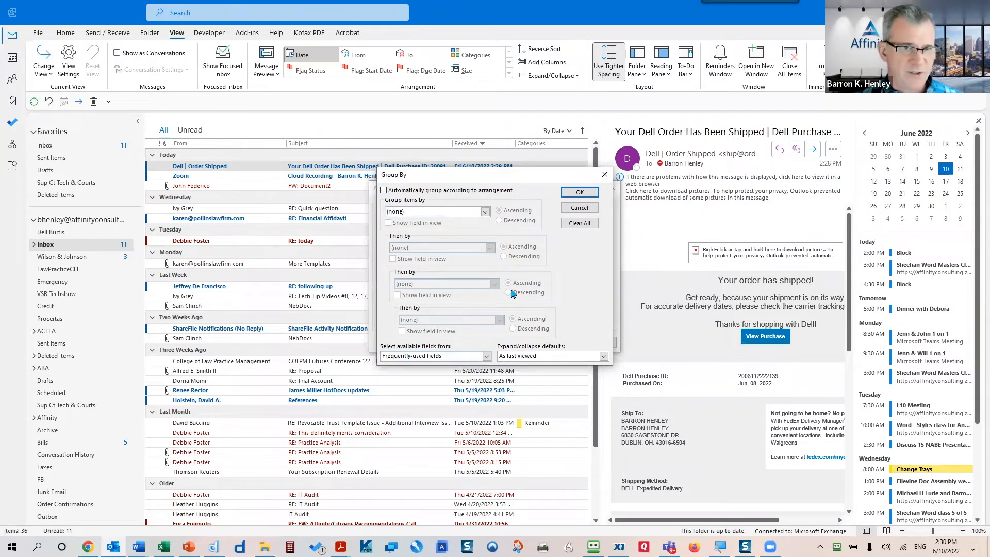
pyautogui.click(580, 193)
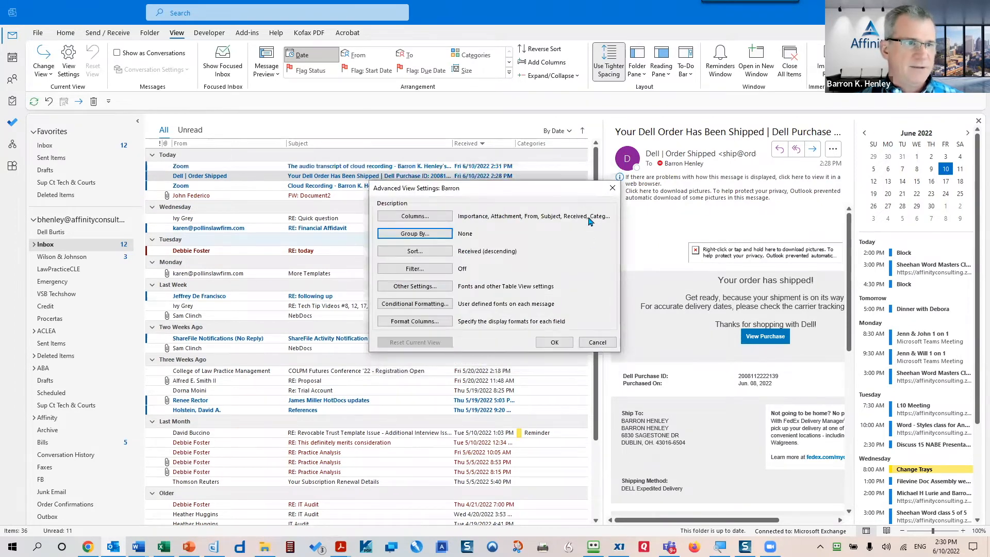
pyautogui.click(554, 342)
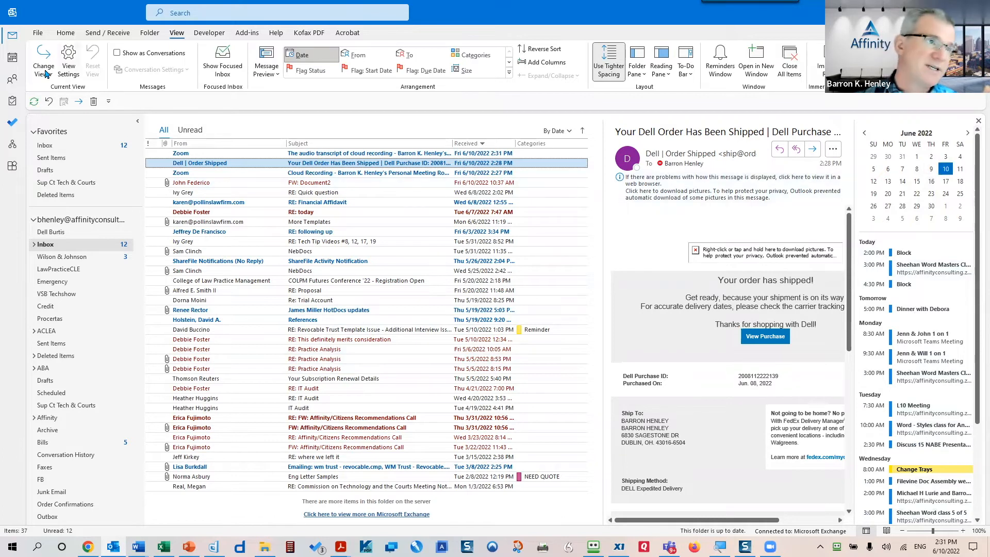
# Step: Turn off the To-Do Bar and slightly widen the message list against the reading pane
pyautogui.moveTo(14, 61)
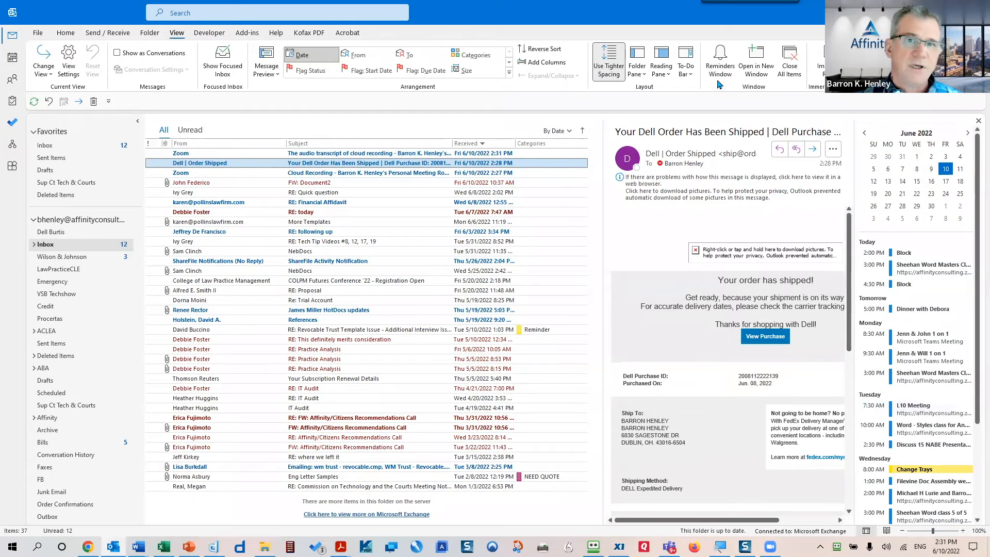
pyautogui.click(686, 74)
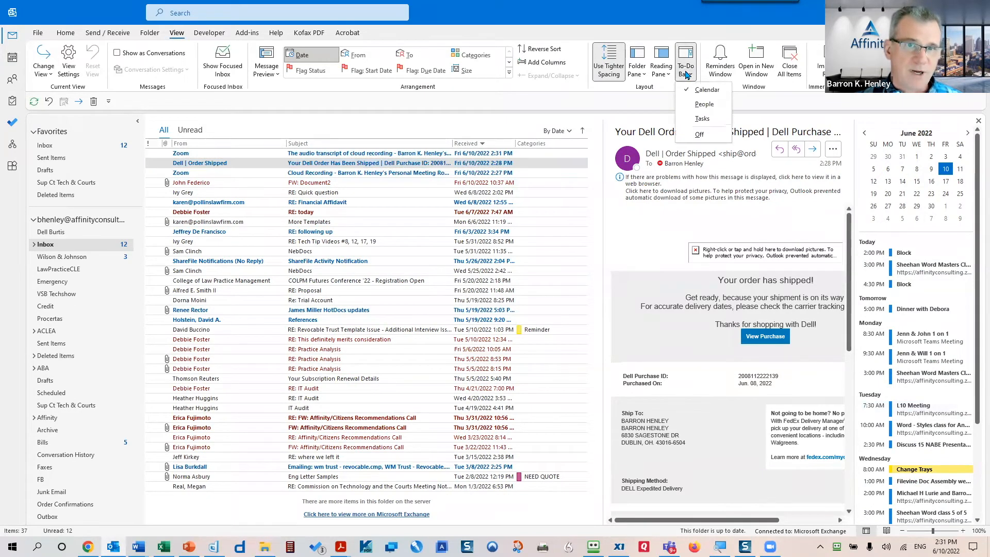
pyautogui.click(701, 136)
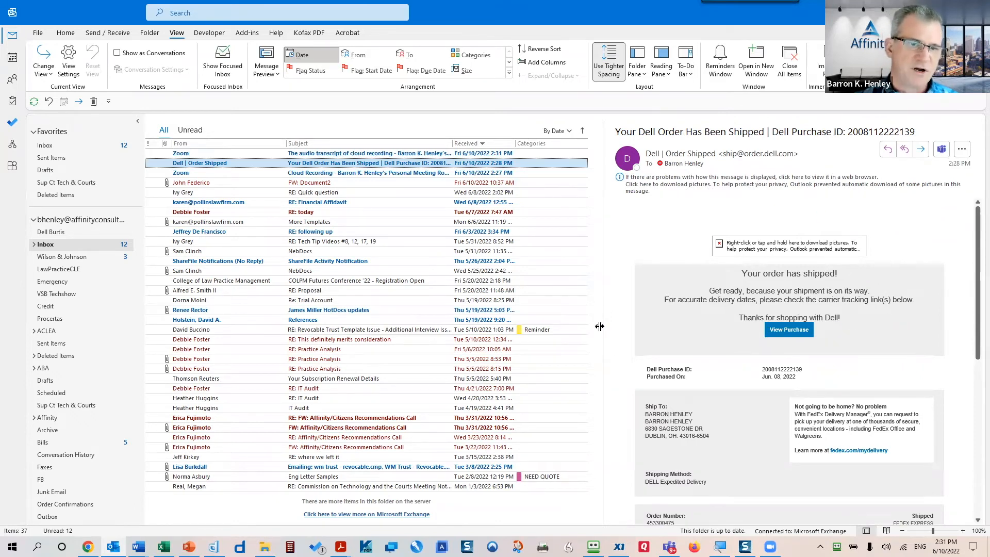
pyautogui.moveTo(599, 326)
pyautogui.mouseDown()
pyautogui.moveTo(850, 316)
pyautogui.moveTo(614, 316)
pyautogui.mouseUp()
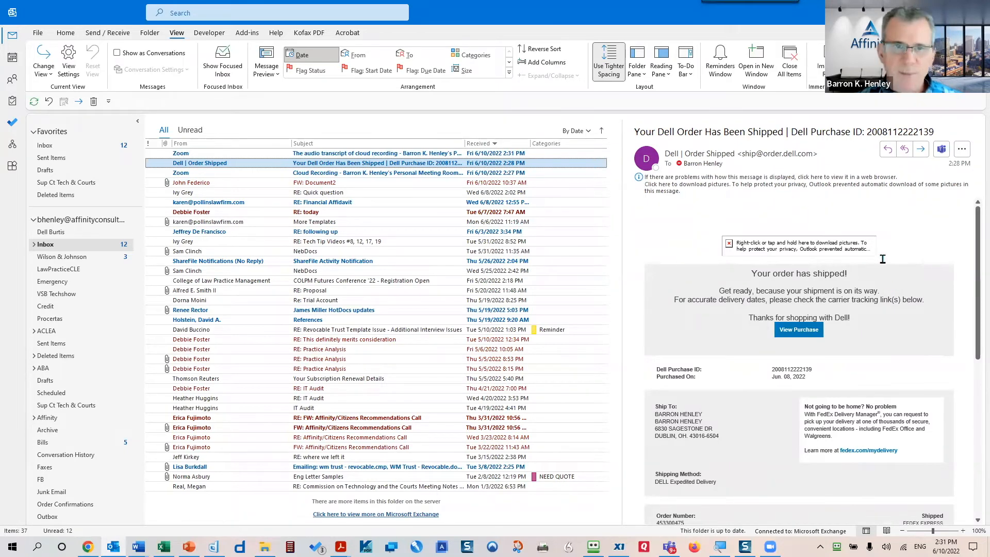
pyautogui.click(663, 74)
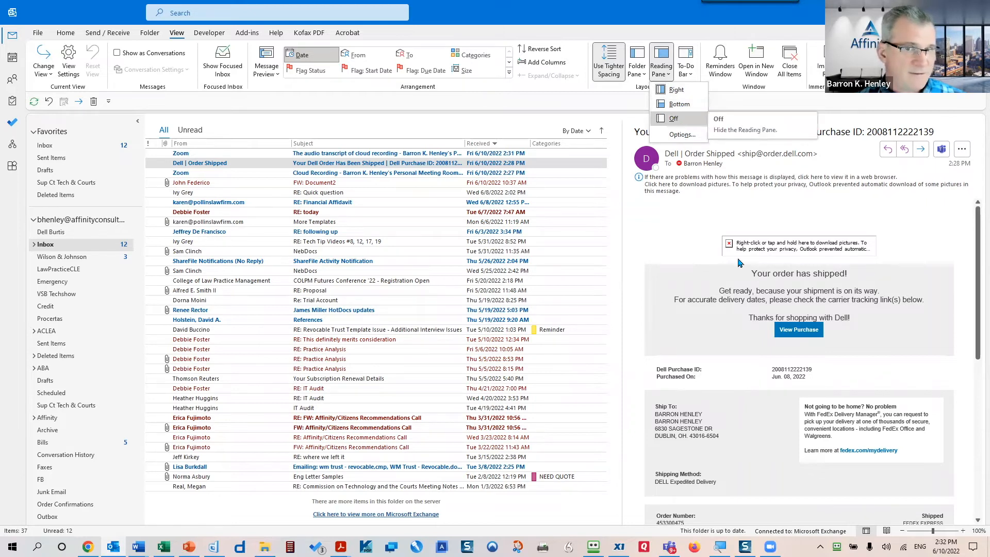
pyautogui.press('Escape')
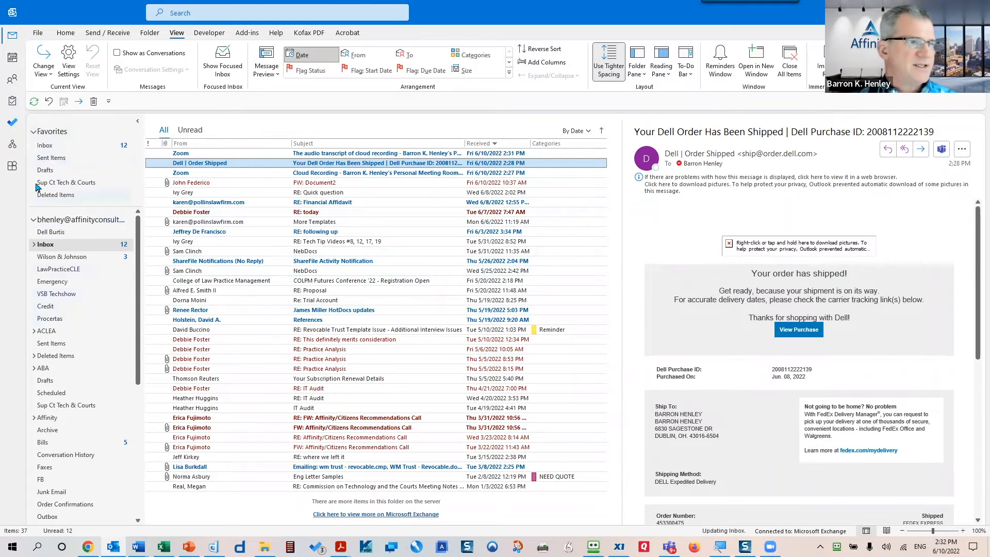
pyautogui.rightClick(59, 284)
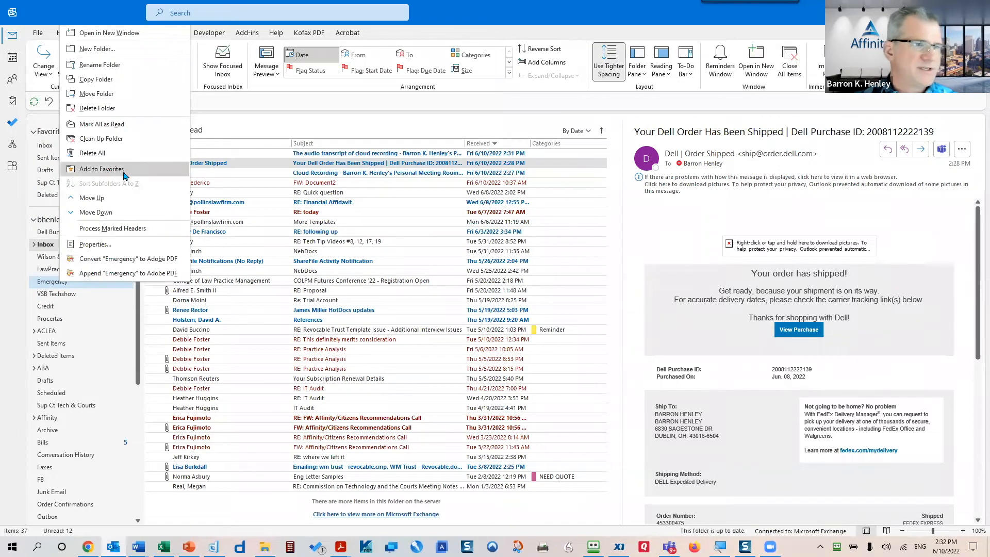
pyautogui.click(239, 132)
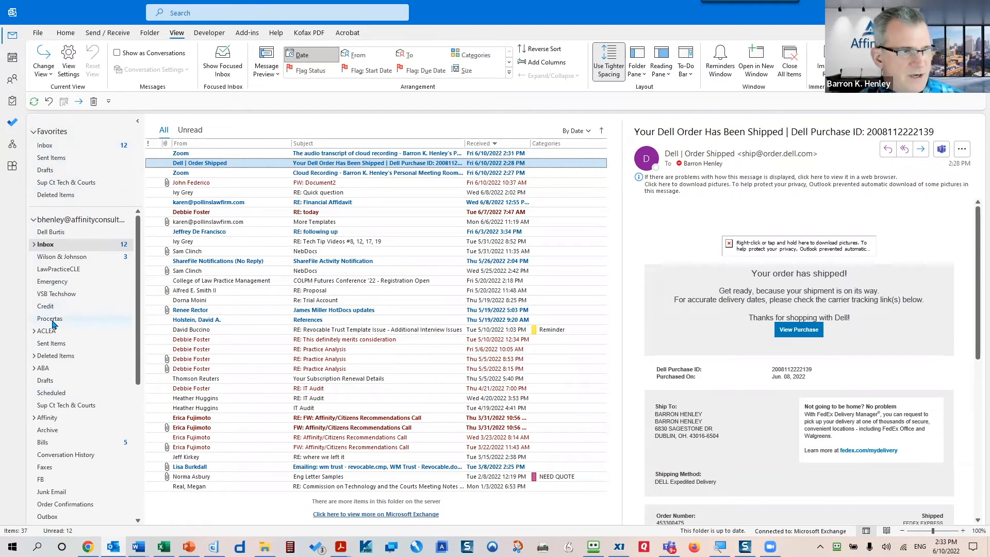
# Step: Move the Procertas folder between Emergency and VSB Techshow in the mailbox's folder list
pyautogui.moveTo(53, 319); pyautogui.dragTo(54, 290)
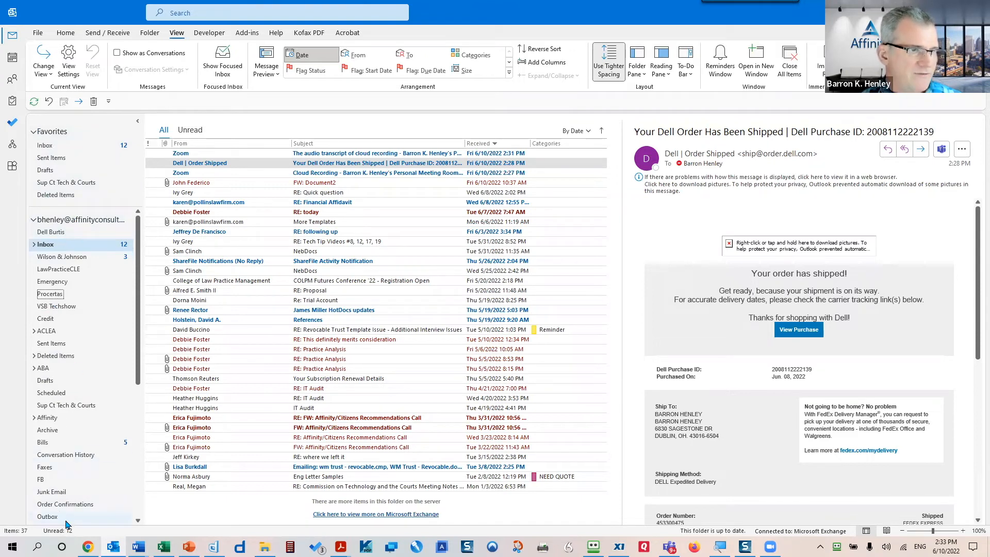
pyautogui.moveTo(140, 384); pyautogui.dragTo(139, 444)
pyautogui.scroll(3, 132, 254)
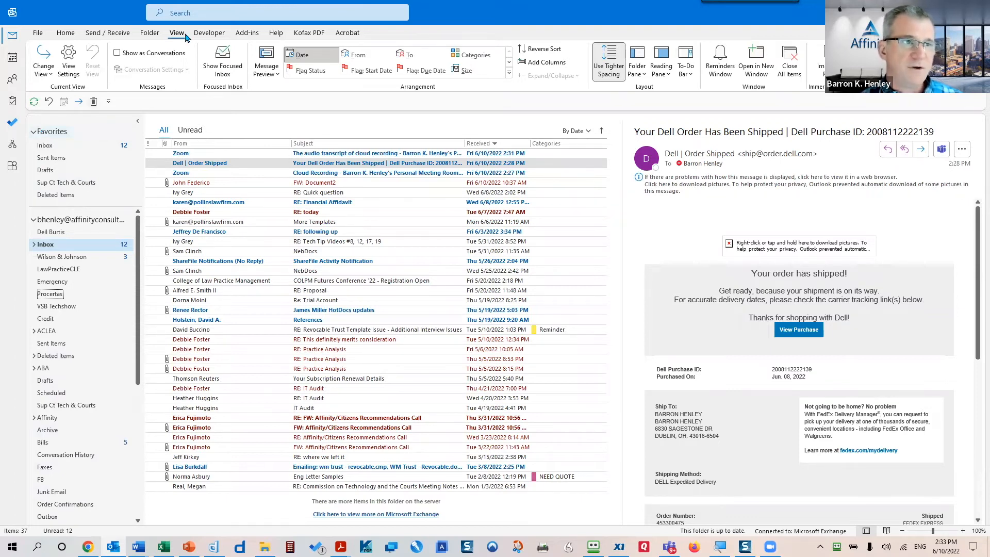
# Step: Hide the Favorites section in the folder pane so that the pane starts with the mailbox's own folders
pyautogui.click(643, 77)
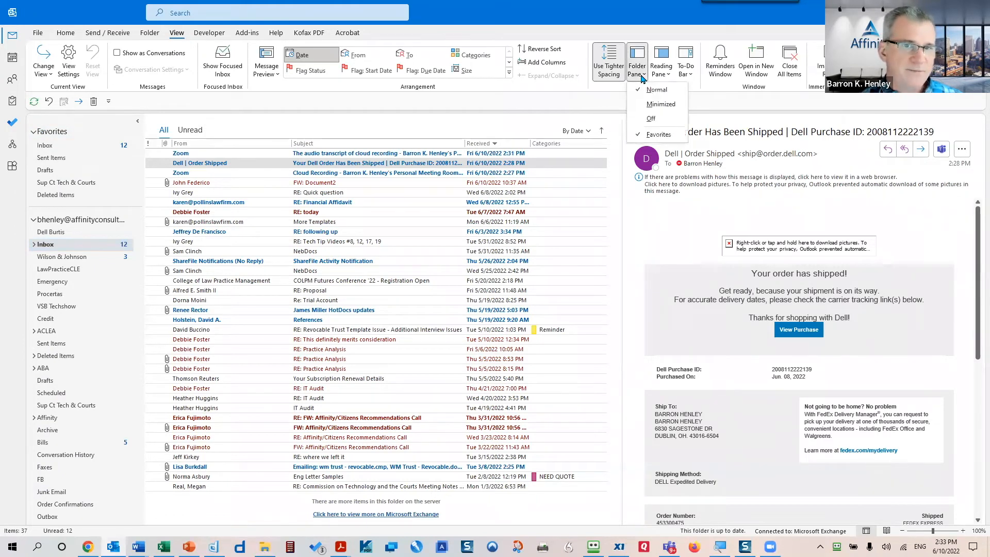
pyautogui.click(665, 137)
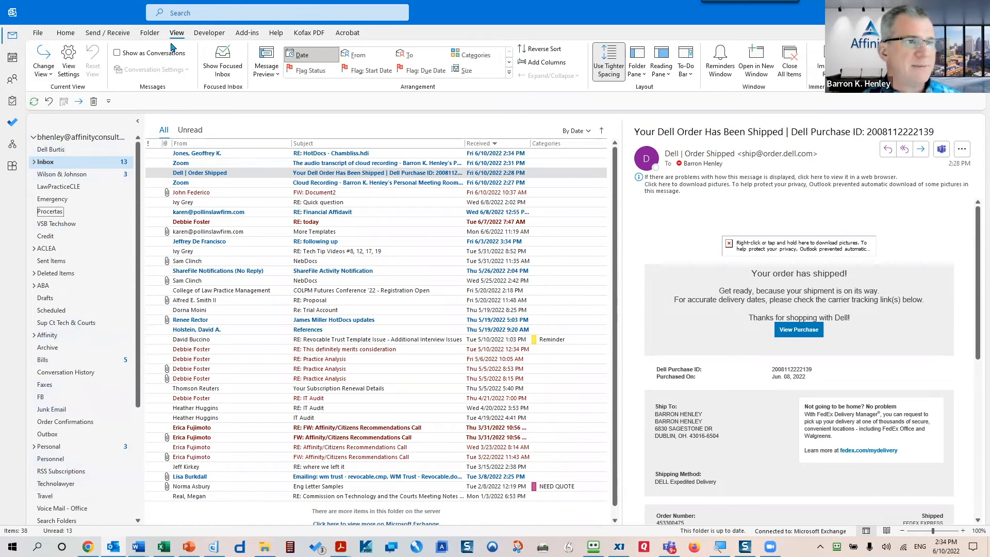
# Step: Apply the custom view named after the mailbox owner and check the option for saving the current view as a new view
pyautogui.click(51, 75)
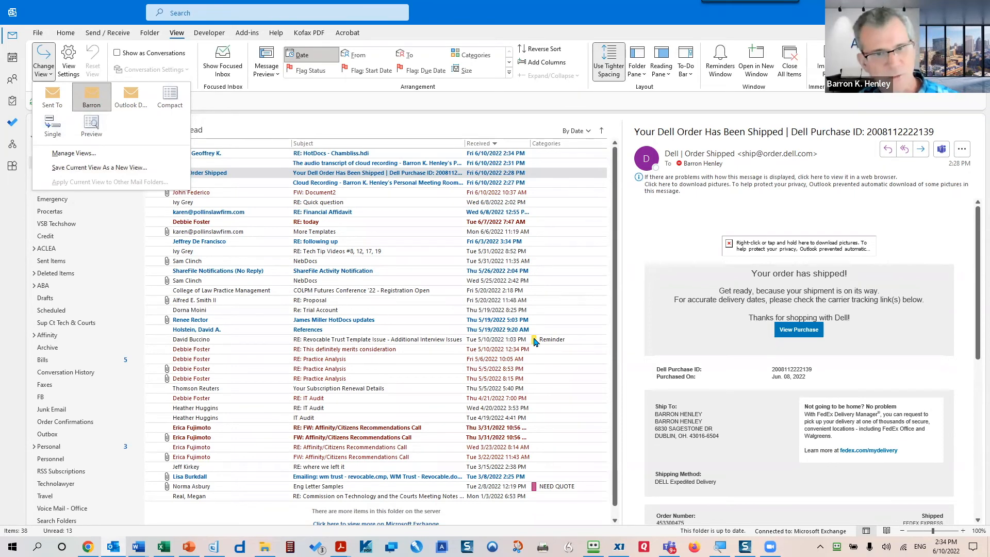
pyautogui.click(103, 110)
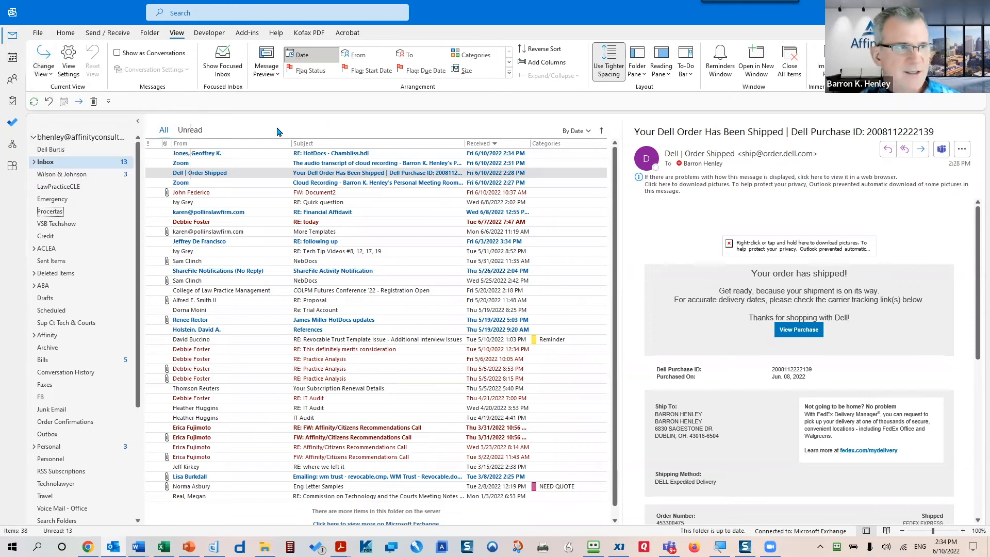
pyautogui.click(45, 75)
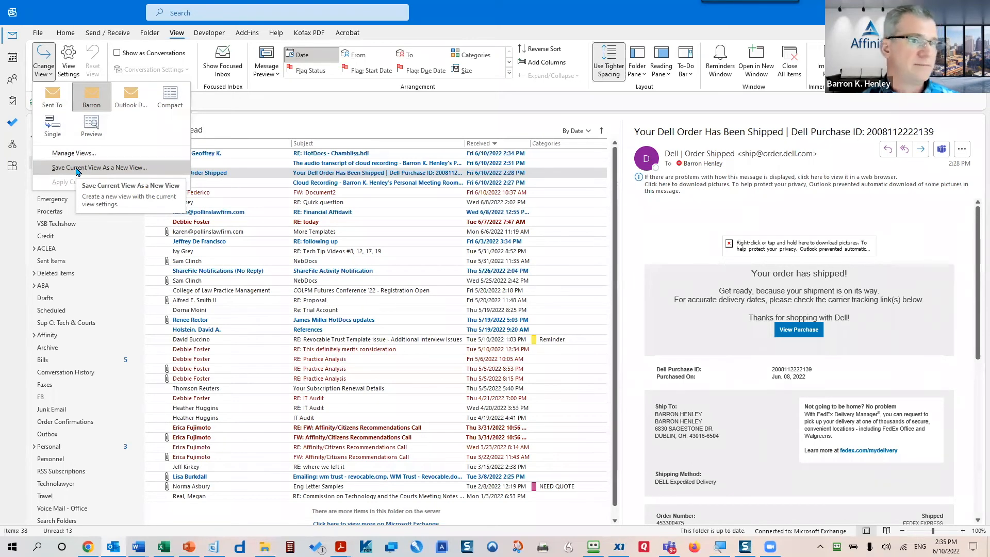
pyautogui.press('Escape')
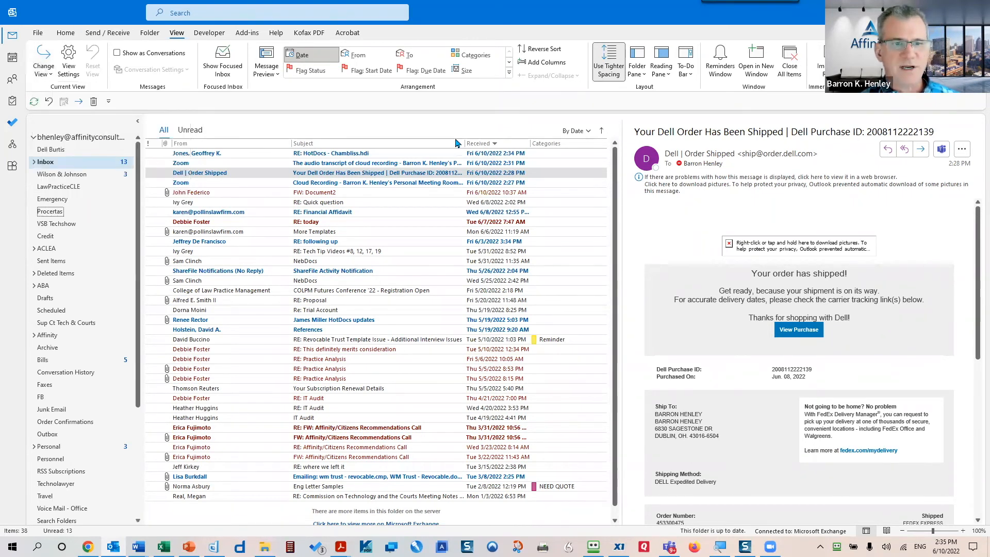